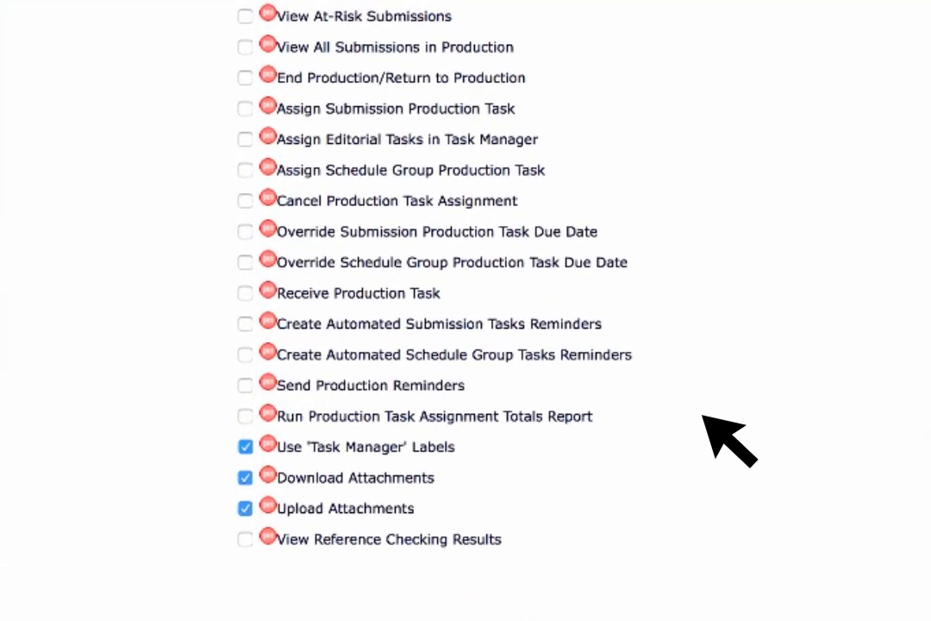
Step: Enable the role permission Assign Editorial Tasks in Task Manager and save the role settings
left_click(284, 219)
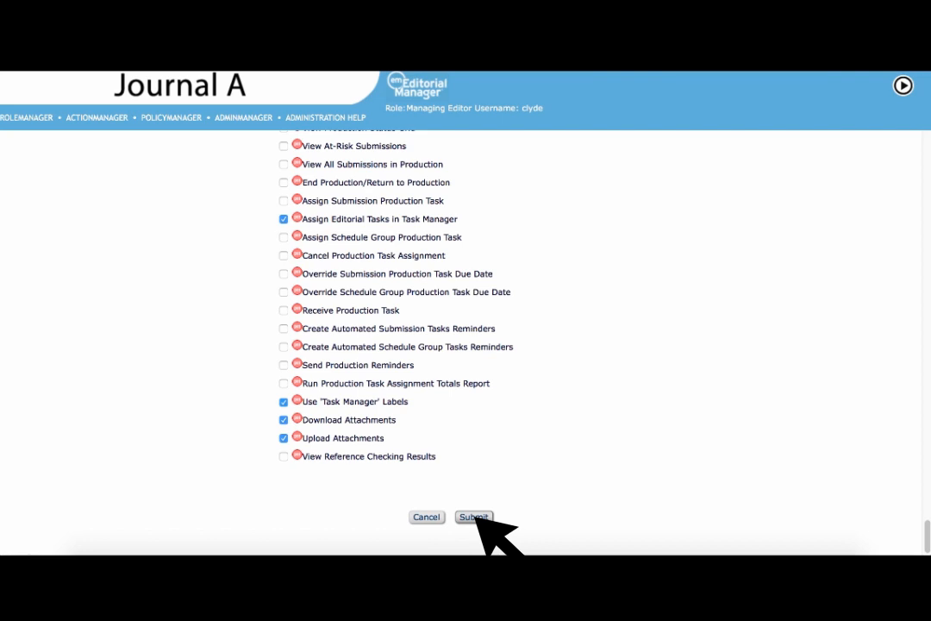
left_click(474, 517)
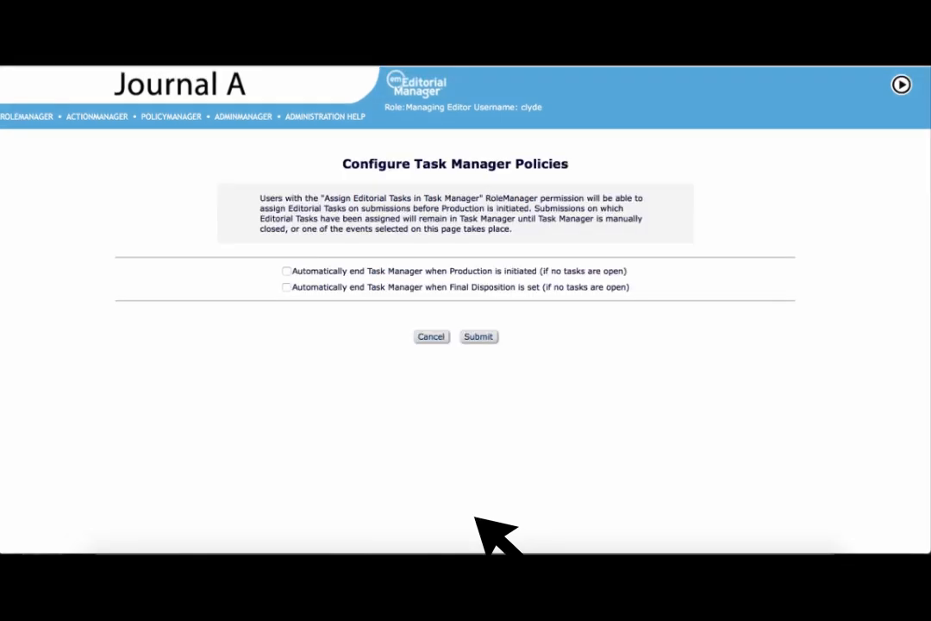
Step: Set Task Manager to end automatically when Production is initiated and when Final Disposition is set, and save the policies
left_click(287, 270)
left_click(286, 287)
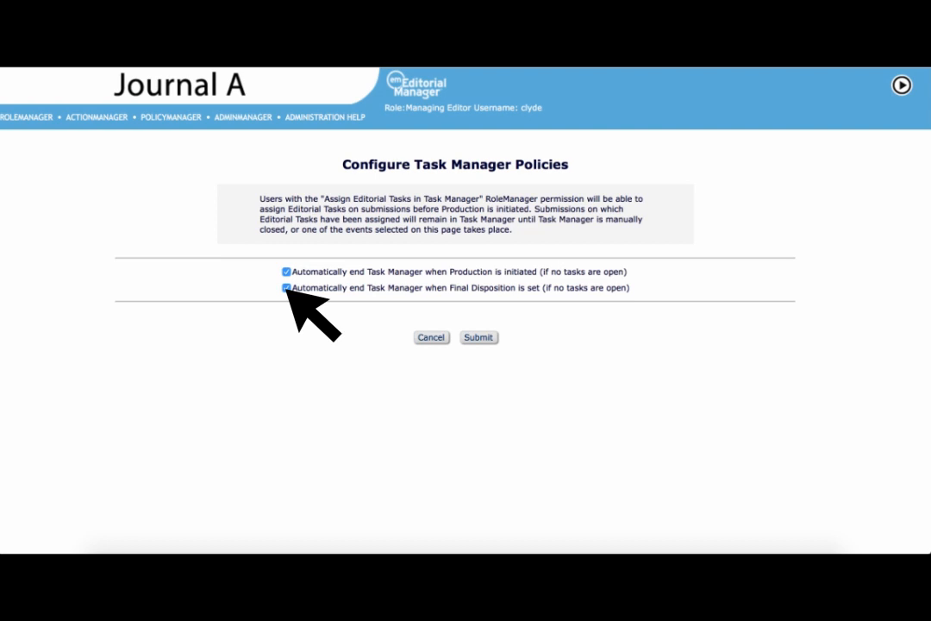
left_click(482, 338)
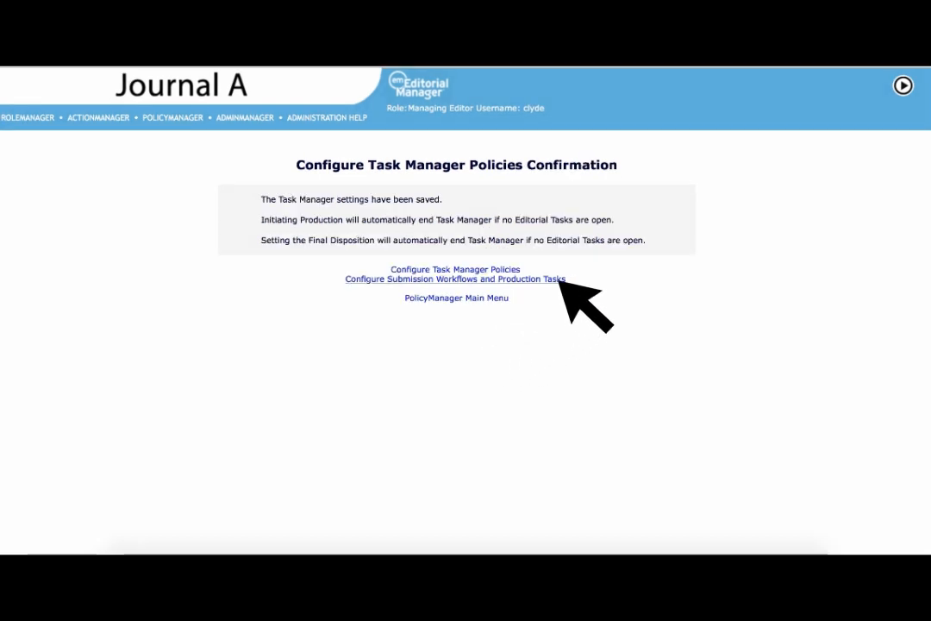
Step: Add a custom submission workflow named "Task Manager Workflow" in the submission workflow and production task configuration
left_click(561, 280)
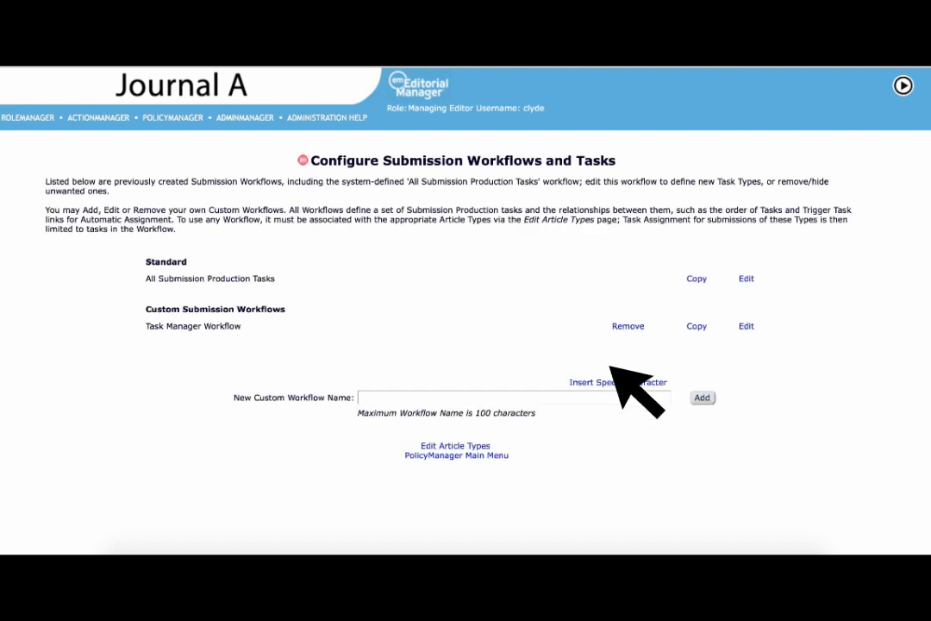
type("Task ")
type("Manager Workflow")
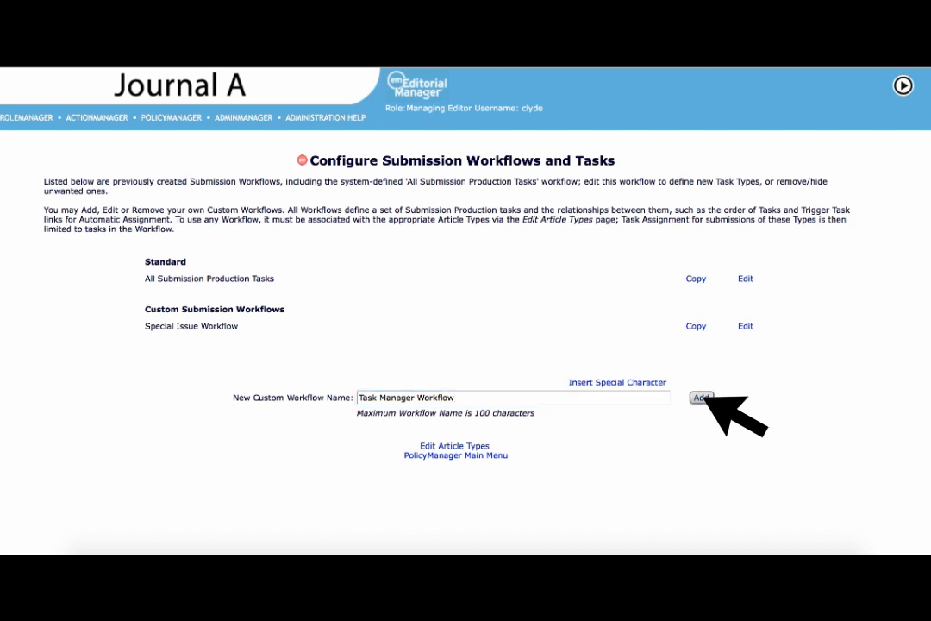
left_click(702, 399)
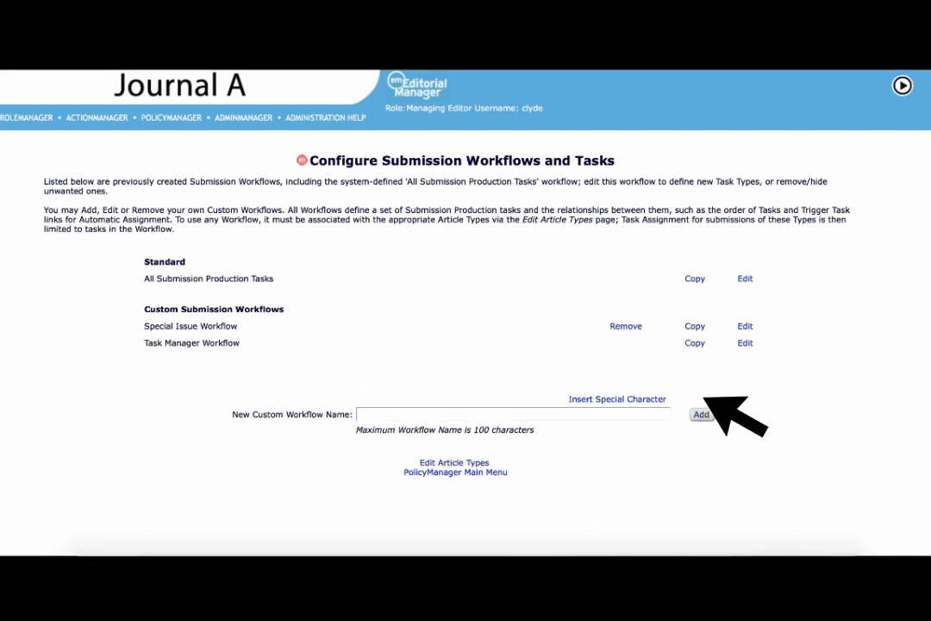
Step: Add a new task type named "Conflict of interest form collection" to the All Submission Production Tasks workflow
left_click(746, 278)
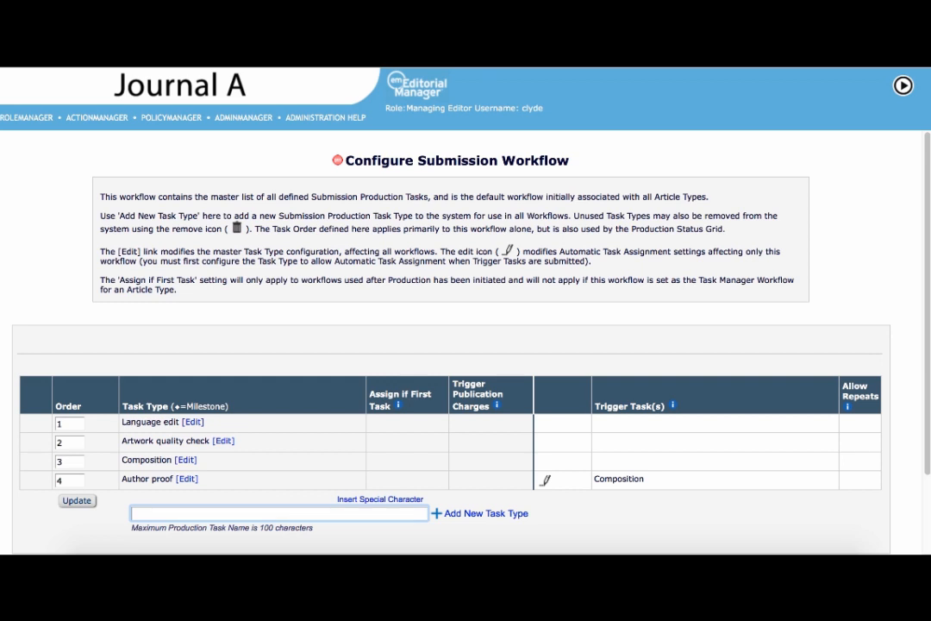
type("Conflict of in")
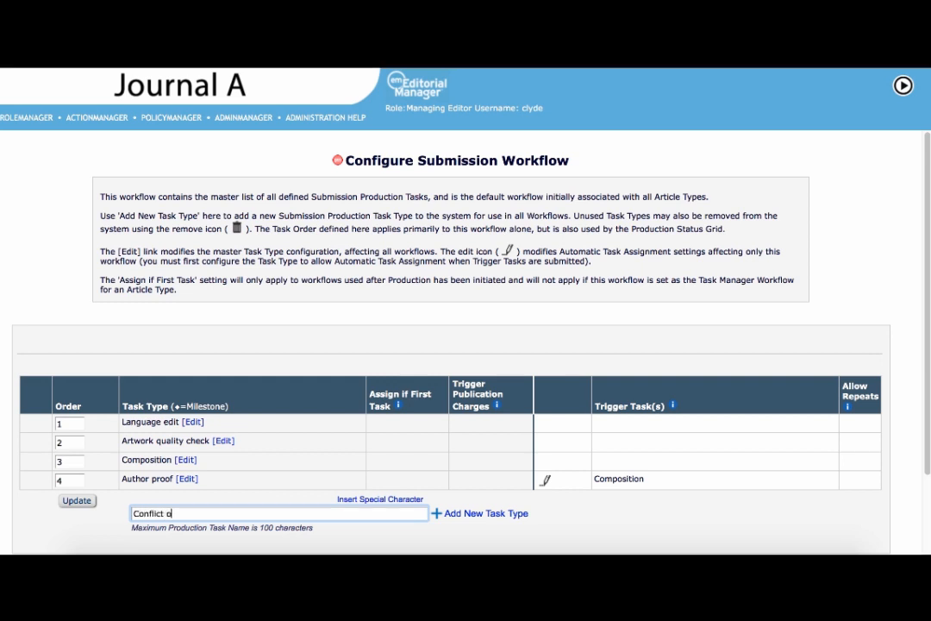
type("terest form collection")
left_click(489, 511)
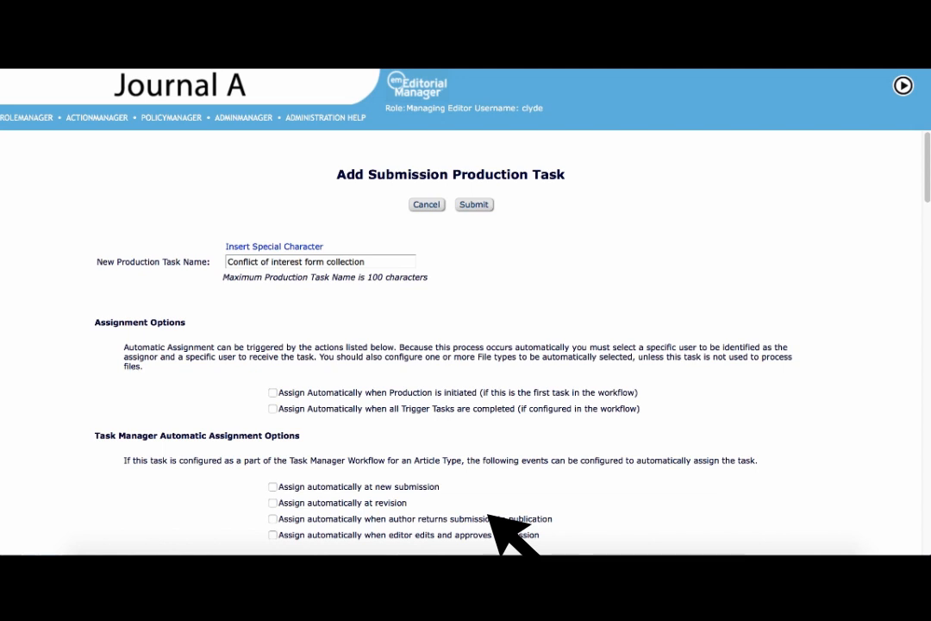
Step: Have the task assigned automatically at new submission and at revision, and use Author Questionnaire 2 as its custom questionnaire
left_click(273, 487)
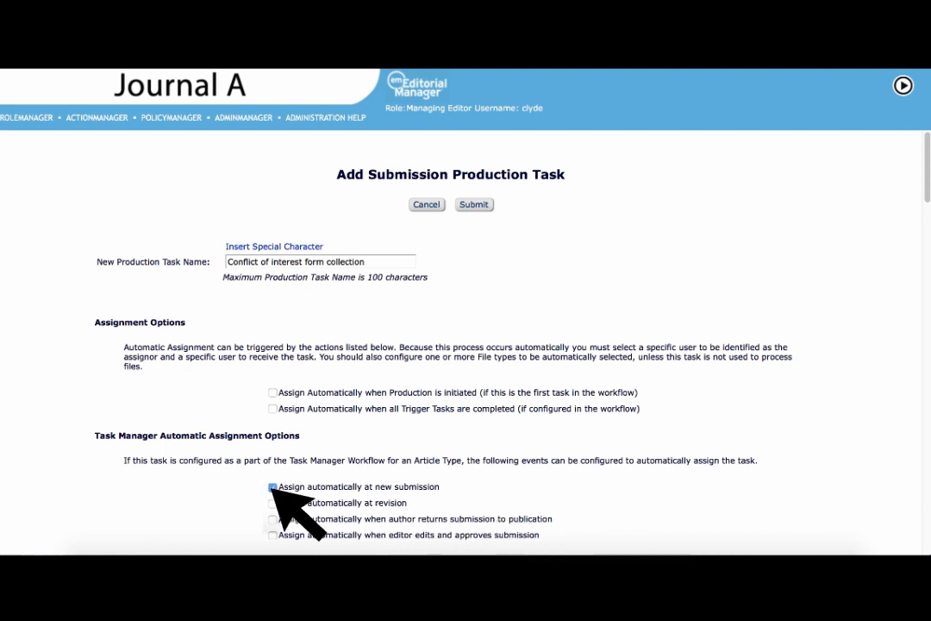
left_click(273, 503)
scroll(586, 500, "down", 20)
left_click(556, 182)
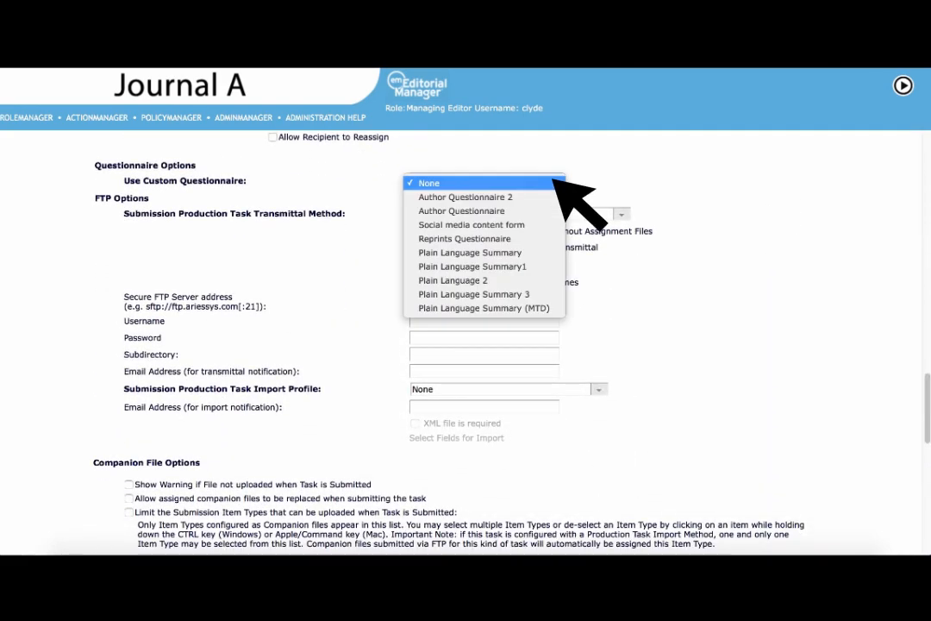
left_click(546, 198)
Step: Calculate the task's due date from 2 days after assignment and 8 days prior to the submission target online publication date
scroll(630, 473, "down", 4)
scroll(655, 498, "down", 3)
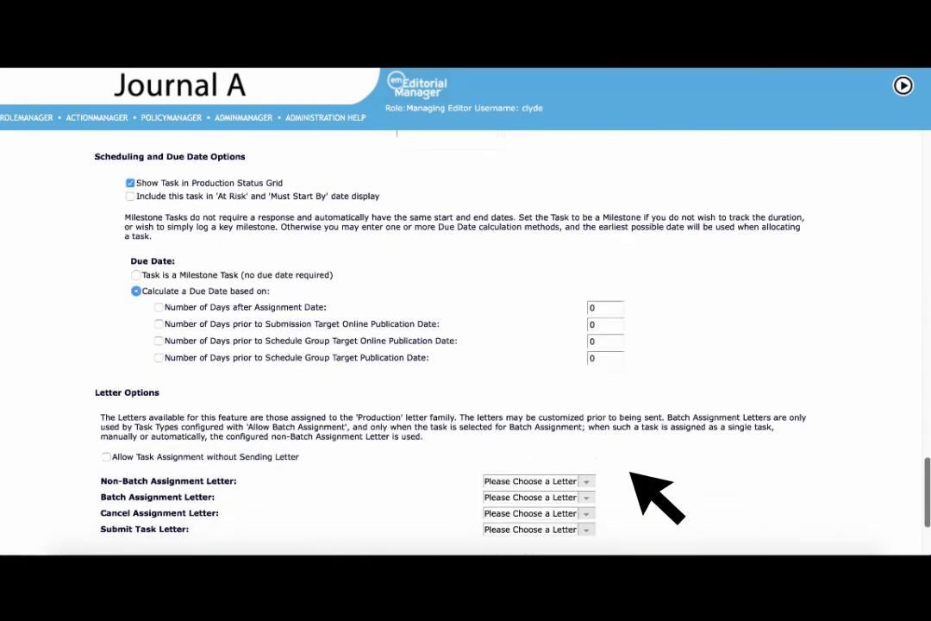
left_click(159, 307)
left_click(158, 325)
double_click(614, 308)
type("2")
double_click(618, 324)
type("8")
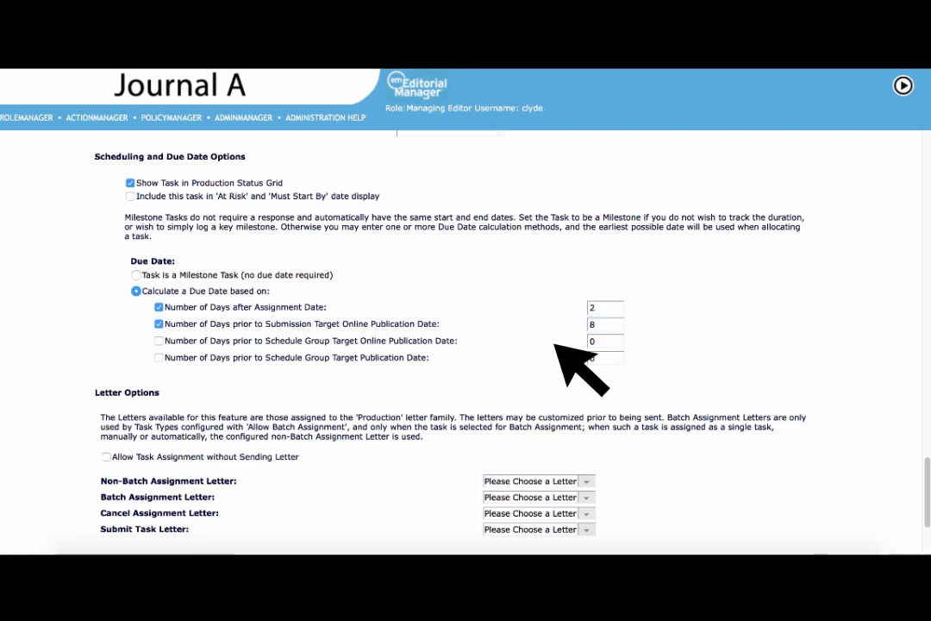
Step: Allow assignment without sending a letter, set Assign Task as the non-batch assignment letter, and save the new task type
left_click(107, 457)
left_click(585, 482)
left_click(593, 497)
scroll(647, 535, "down", 3)
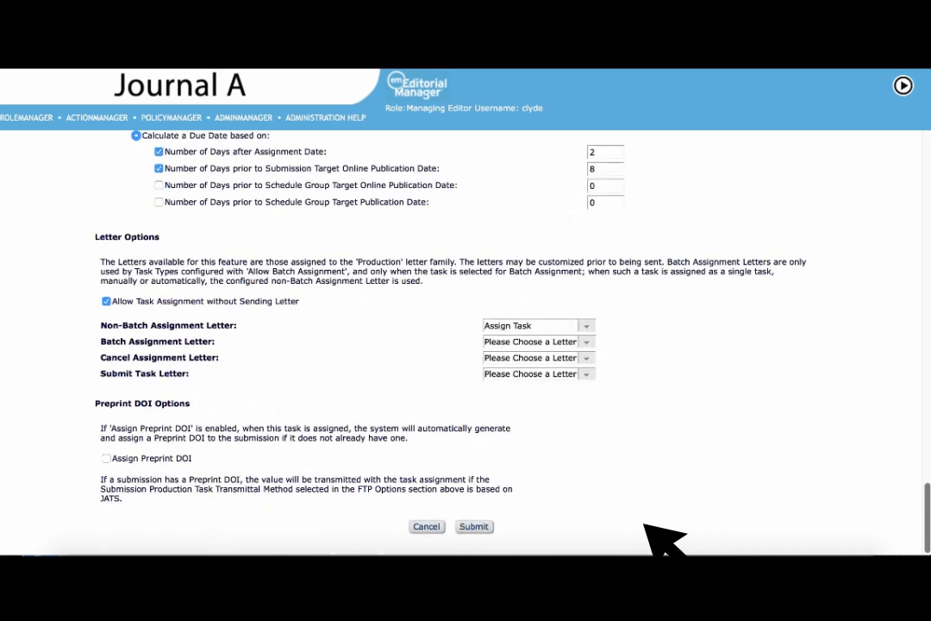
left_click(480, 527)
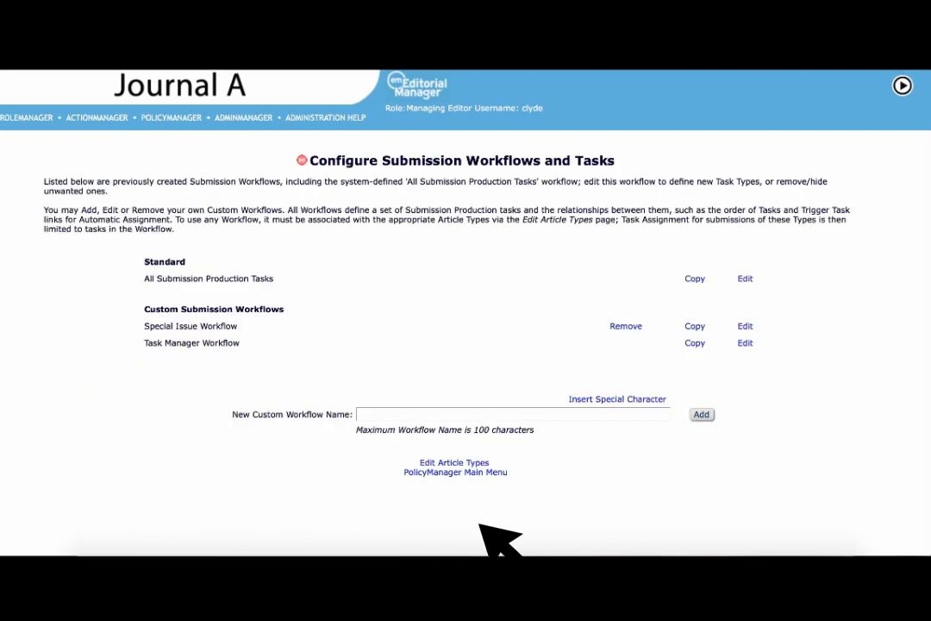
Step: Add the Conflict of Interest form collection and Artwork quality check tasks to the Task Manager Workflow
left_click(746, 343)
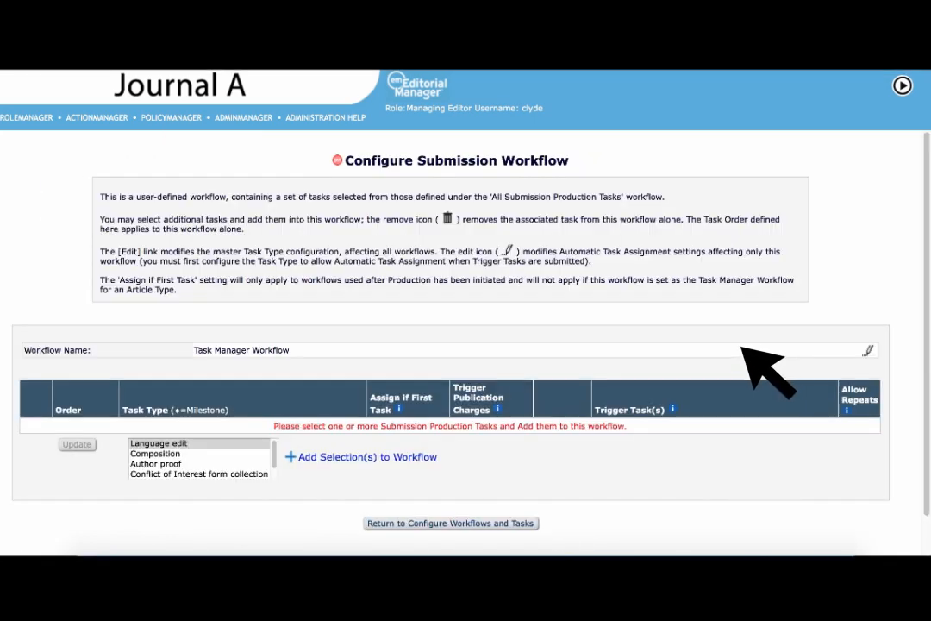
left_click(259, 473)
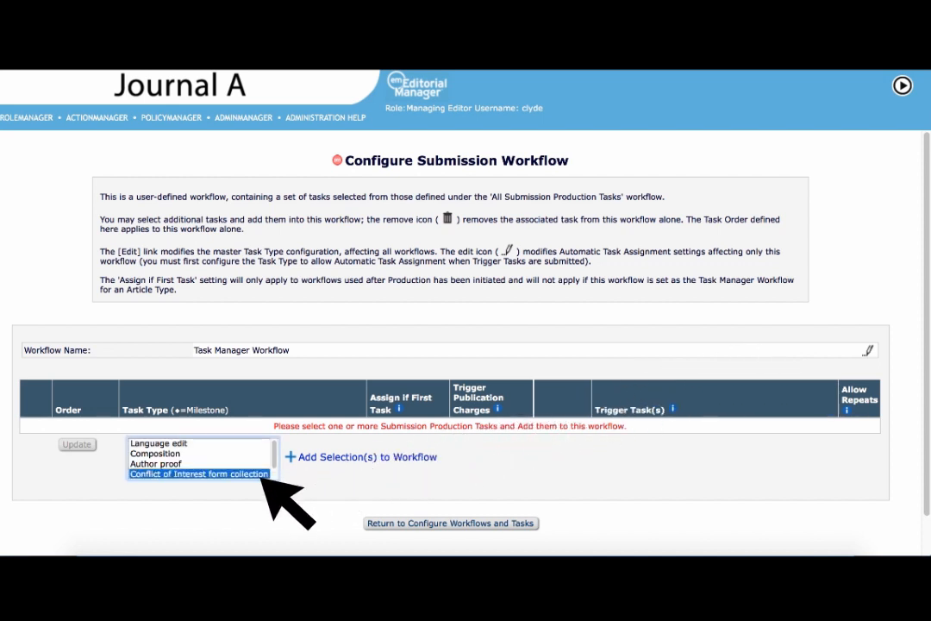
left_click(370, 458)
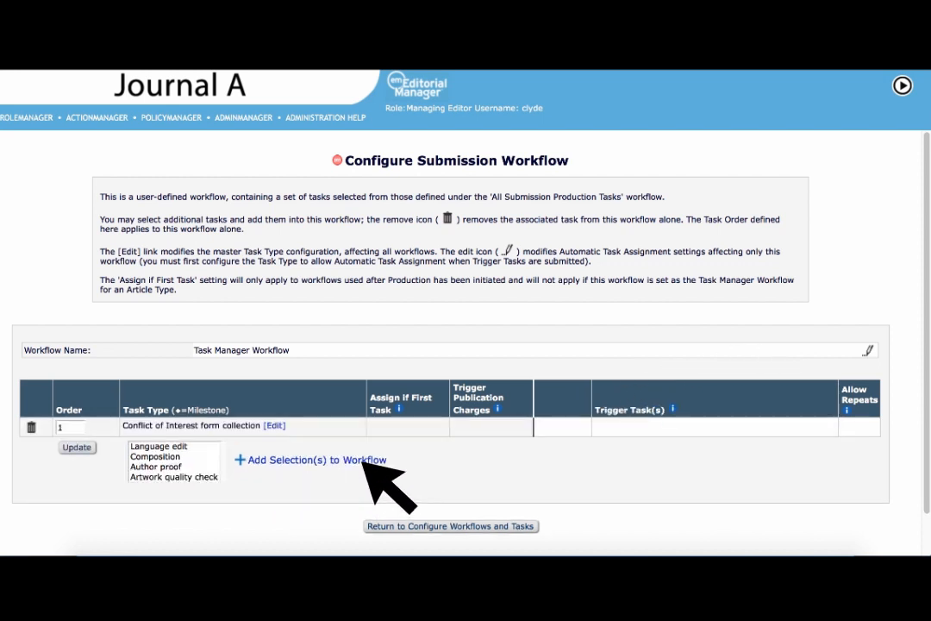
left_click(207, 477)
left_click(367, 462)
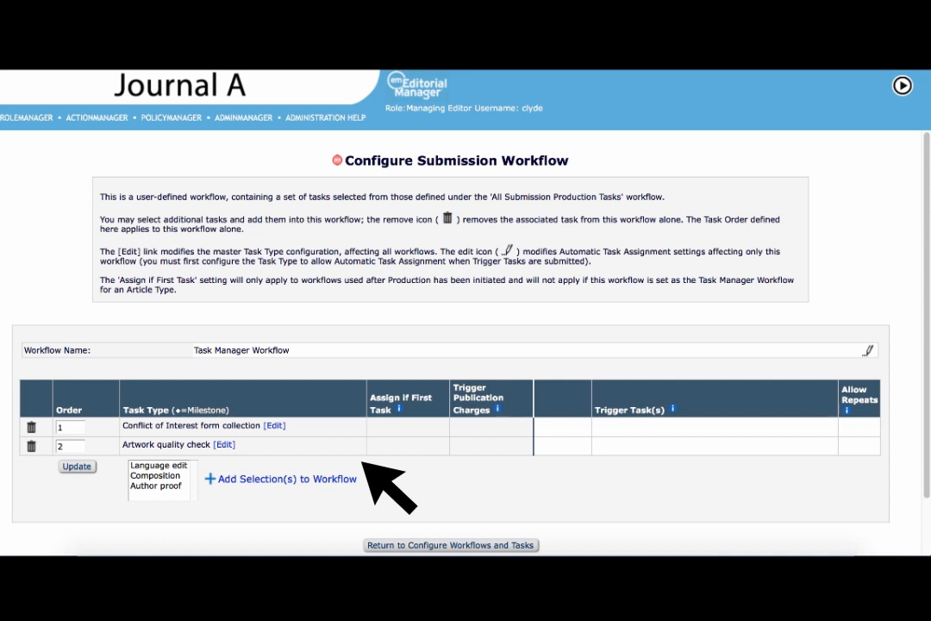
Step: Set the Artwork quality check task's order to 1 and update the workflow's task order
left_click(75, 446)
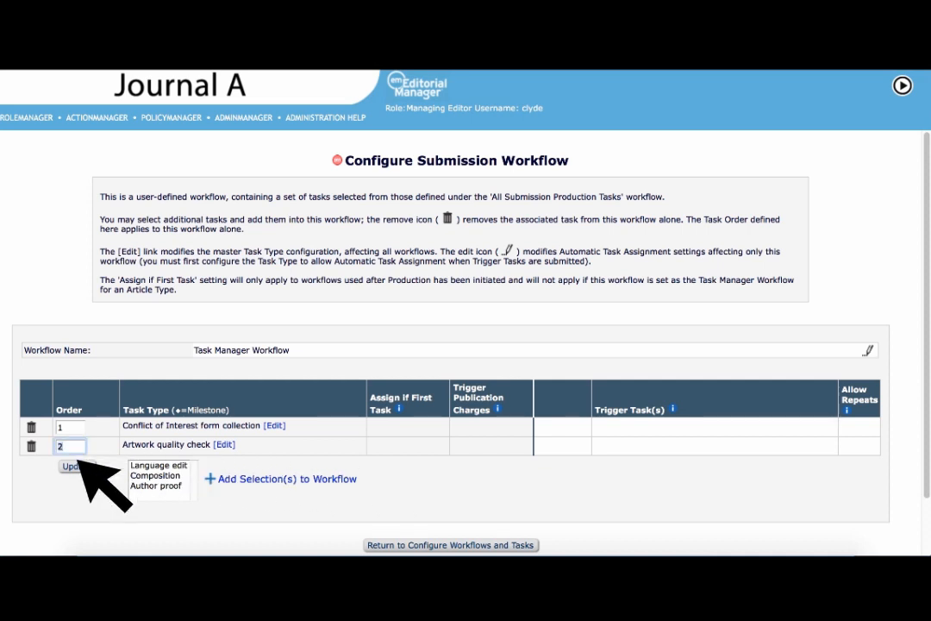
type("1")
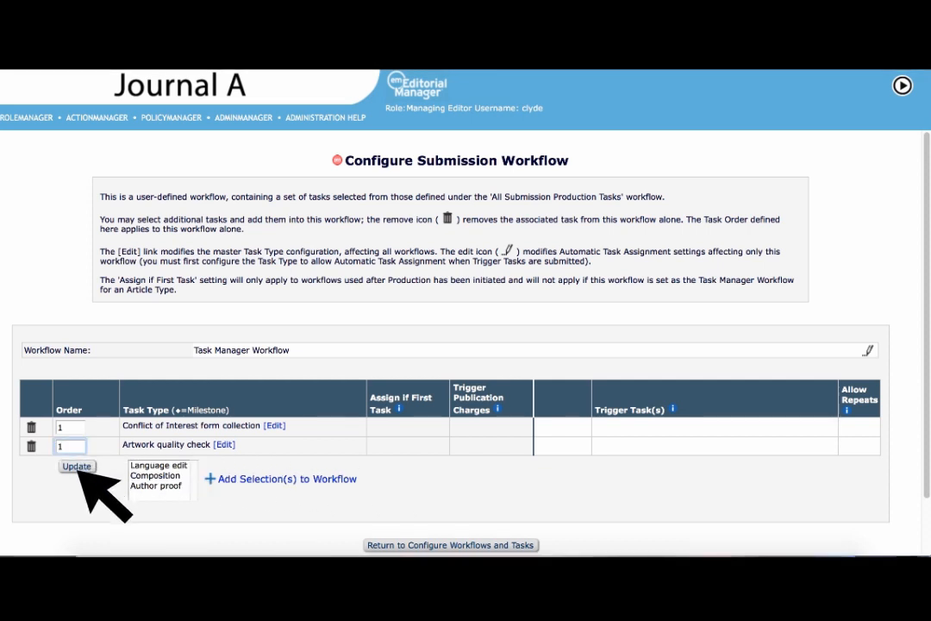
left_click(78, 467)
Step: Set the Original Study article type to use Task Manager Workflow as its Task Manager workflow
scroll(229, 517, "down", 1)
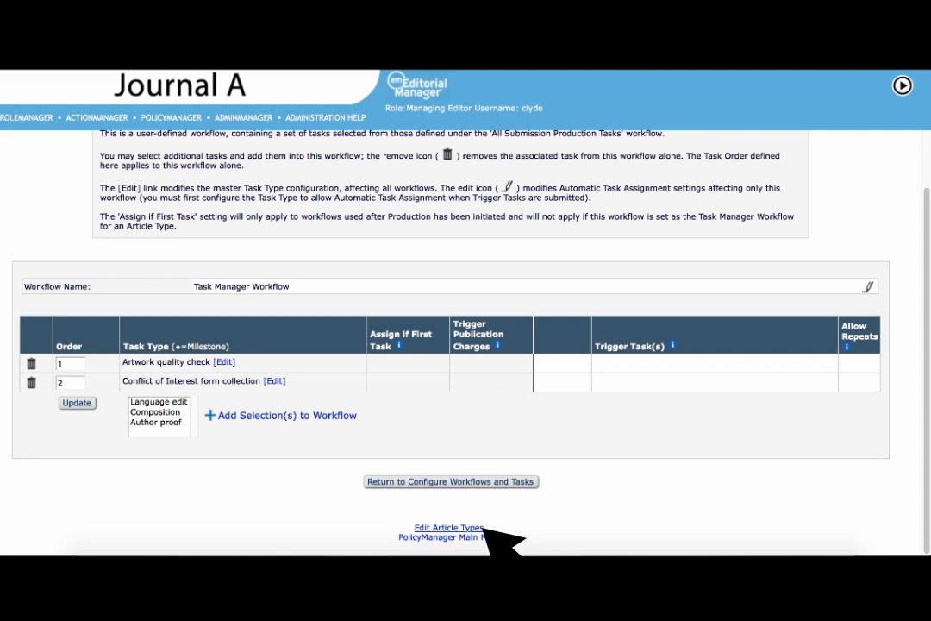
left_click(481, 527)
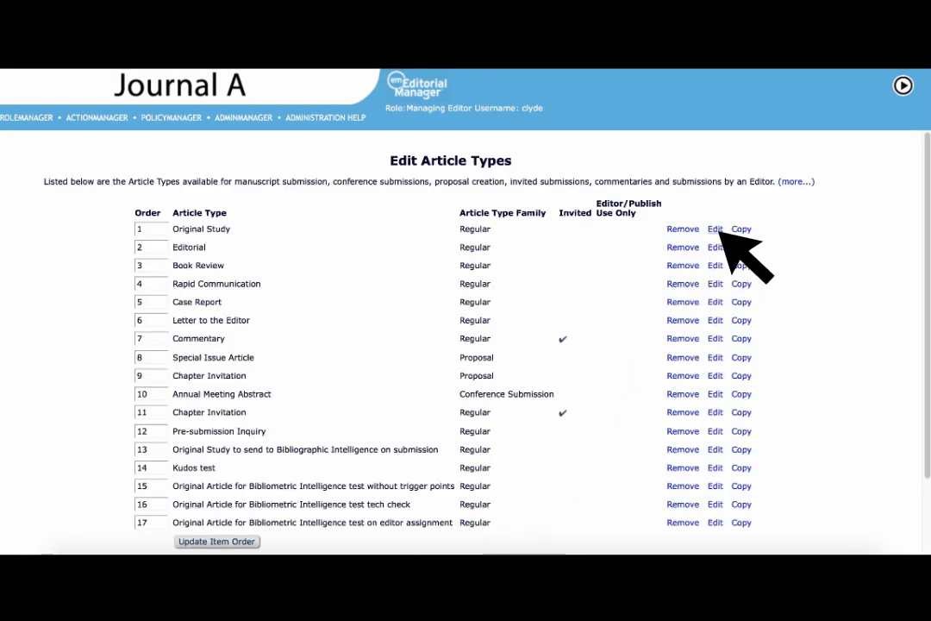
left_click(716, 229)
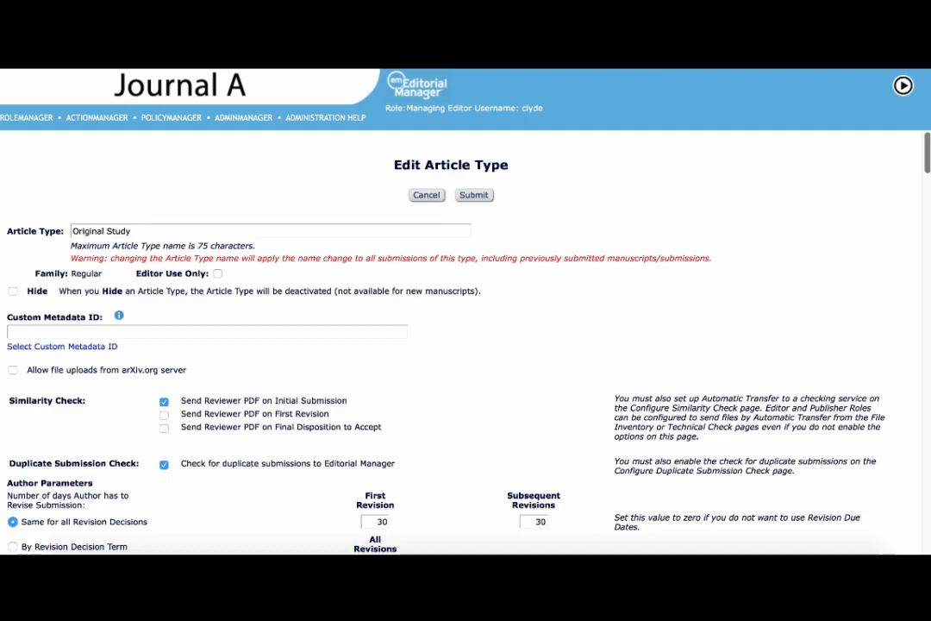
scroll(557, 302, "down", 15)
scroll(442, 177, "down", 5)
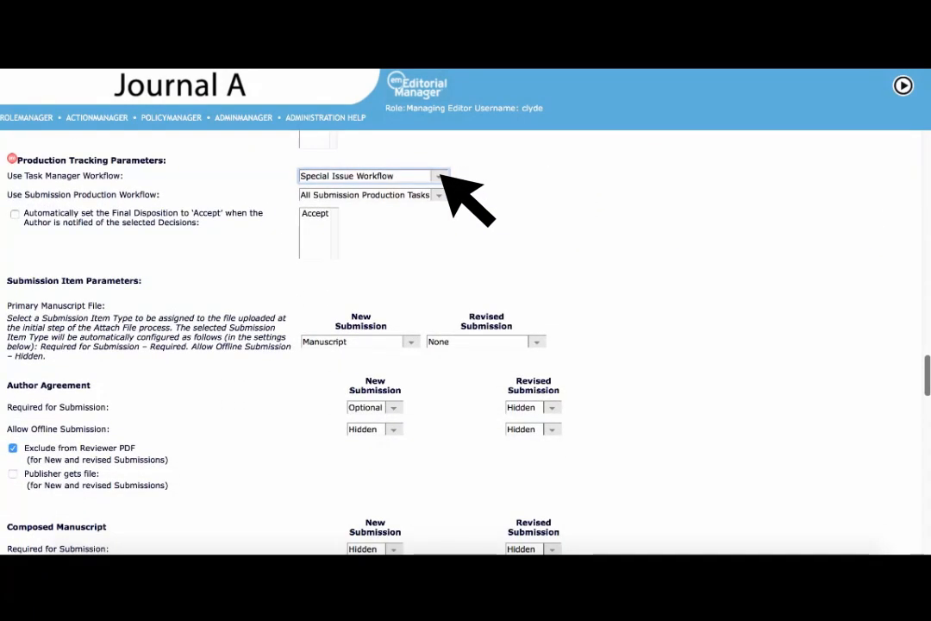
left_click(441, 177)
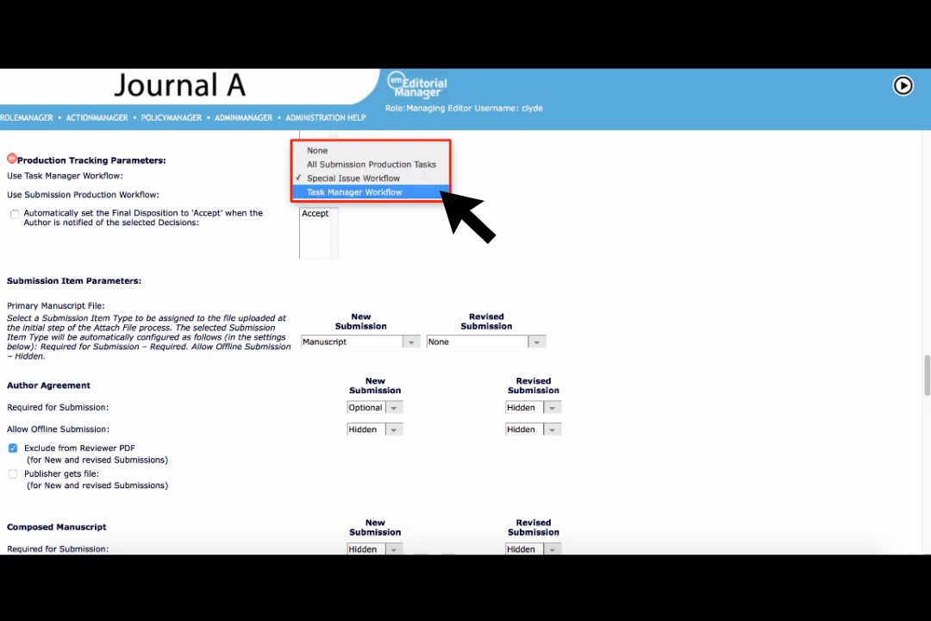
left_click(440, 192)
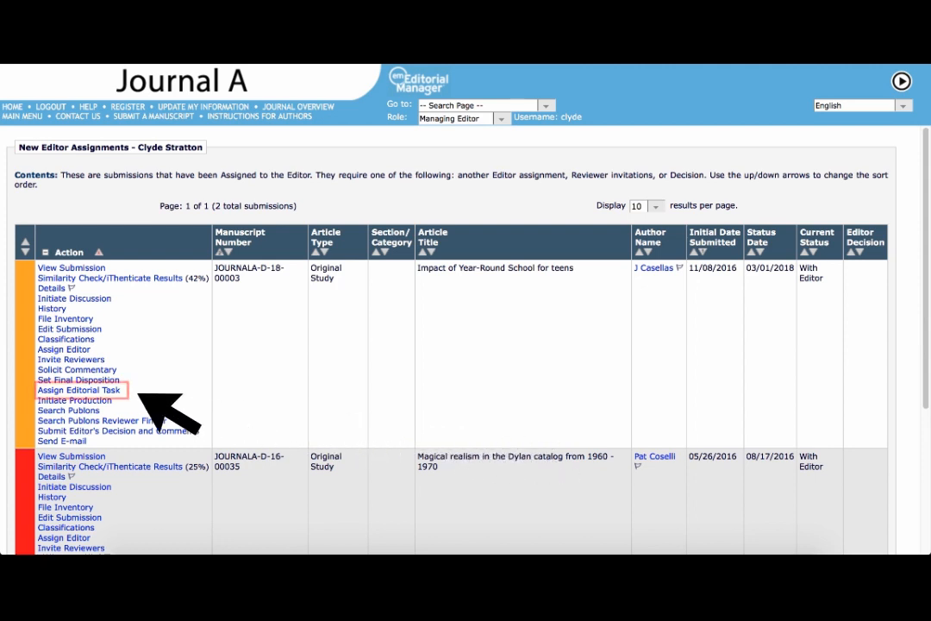
Step: Choose Conflict of interest form collection as the editorial task for the submission "Impact of Year-Round School for teens" and proceed
left_click(119, 391)
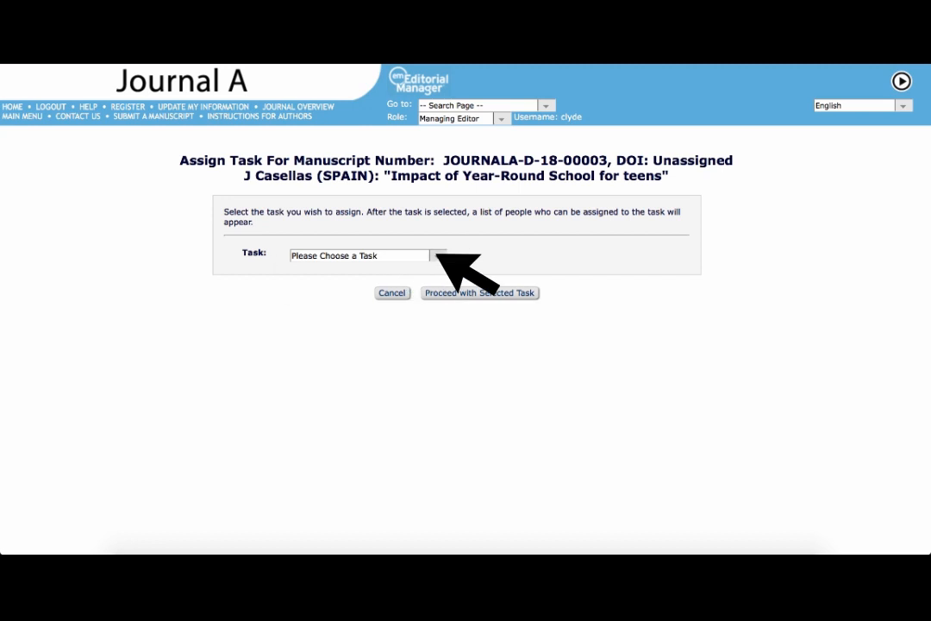
left_click(434, 255)
left_click(440, 272)
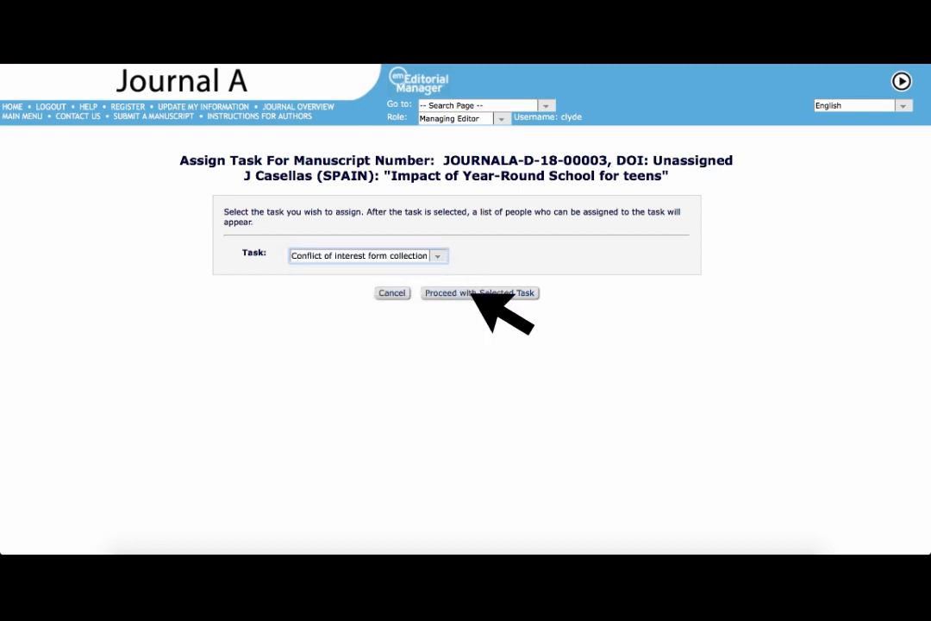
left_click(473, 293)
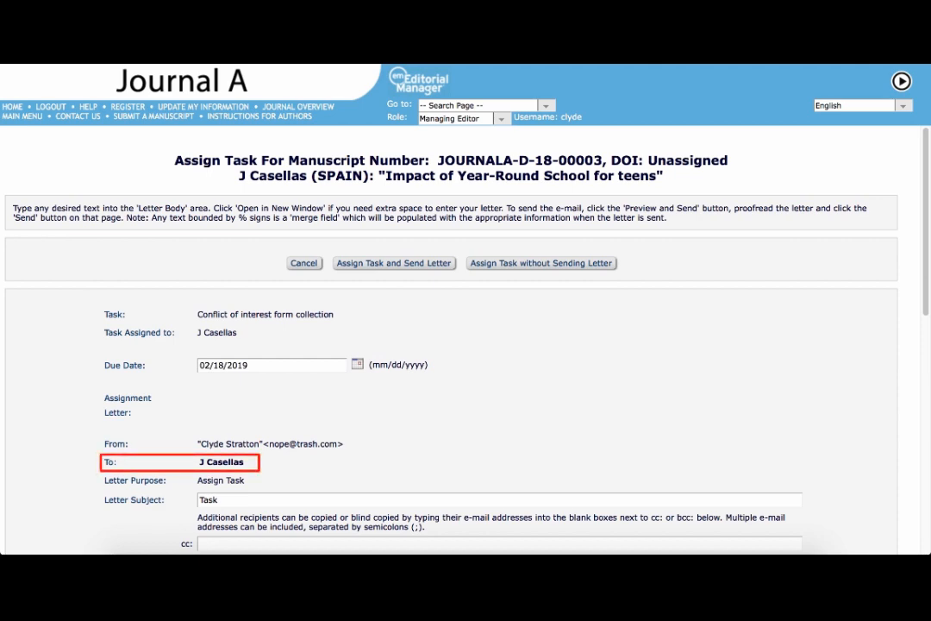
Step: Add the line "I appreciate your assistance." below the due-date sentence in the assignment letter body
scroll(451, 340, "down", 2)
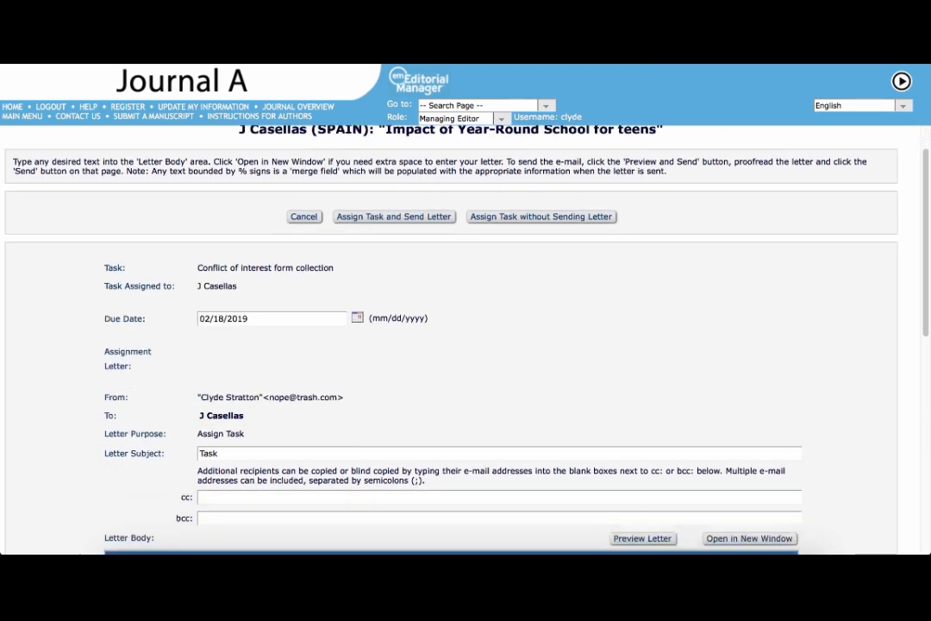
scroll(663, 393, "down", 3)
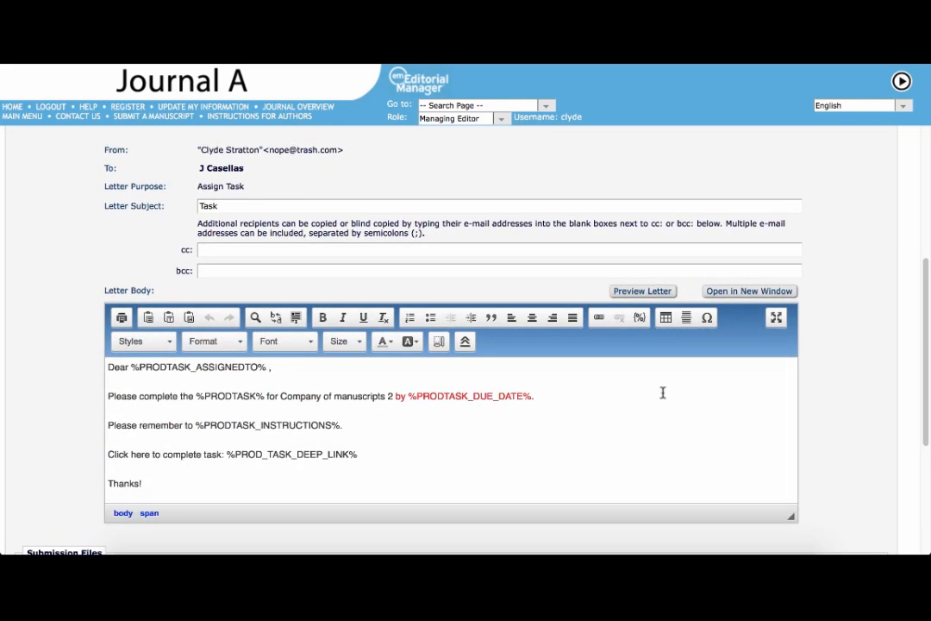
left_click(663, 393)
key("Return")
type("I appreciate your as")
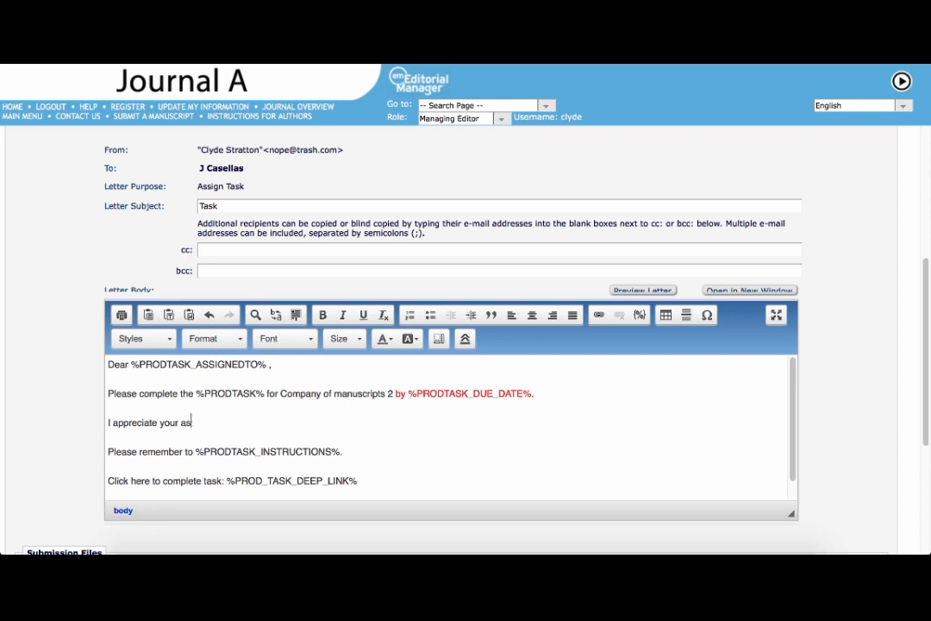
type("sistance.")
Step: Format the line "I appreciate your assistance." as bold, italic, blue Times New Roman text at size 22
triple_click(135, 421)
left_click(323, 315)
left_click(342, 315)
left_click(285, 338)
left_click(303, 446)
left_click(348, 338)
left_click(363, 447)
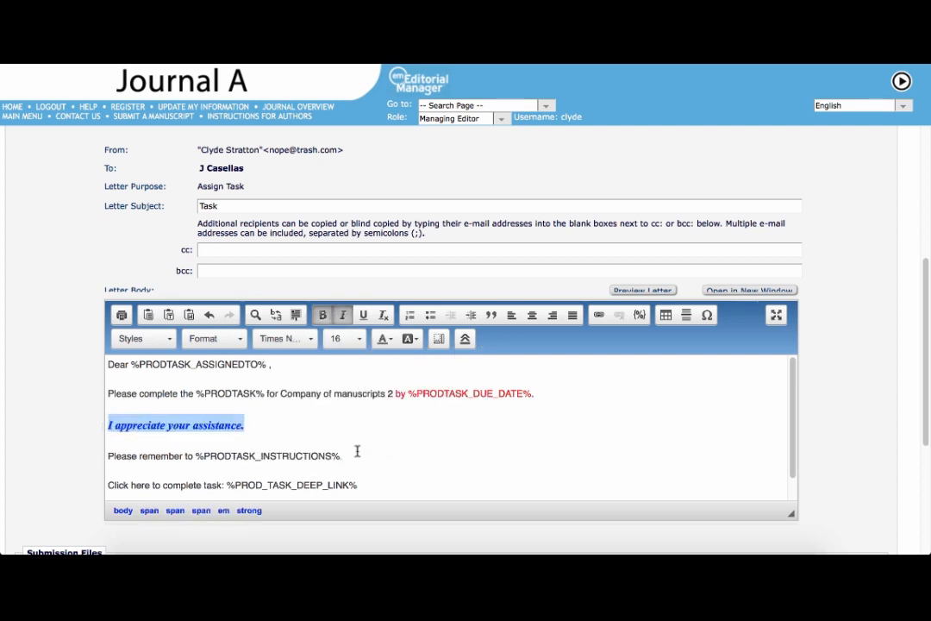
scroll(365, 451, "down", 2)
left_click(333, 418)
left_click(565, 420)
scroll(461, 388, "down", 5)
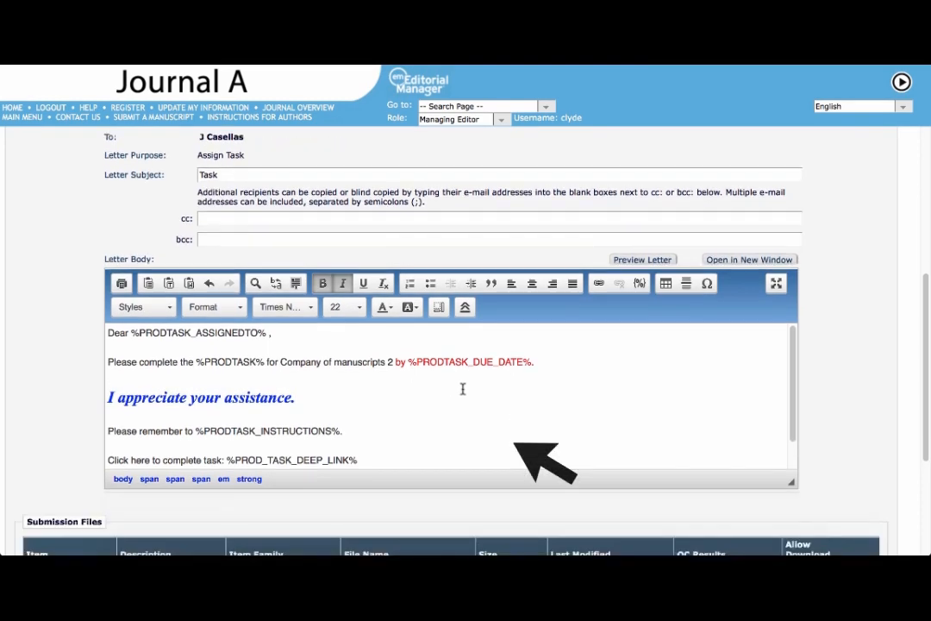
scroll(462, 247, "down", 2)
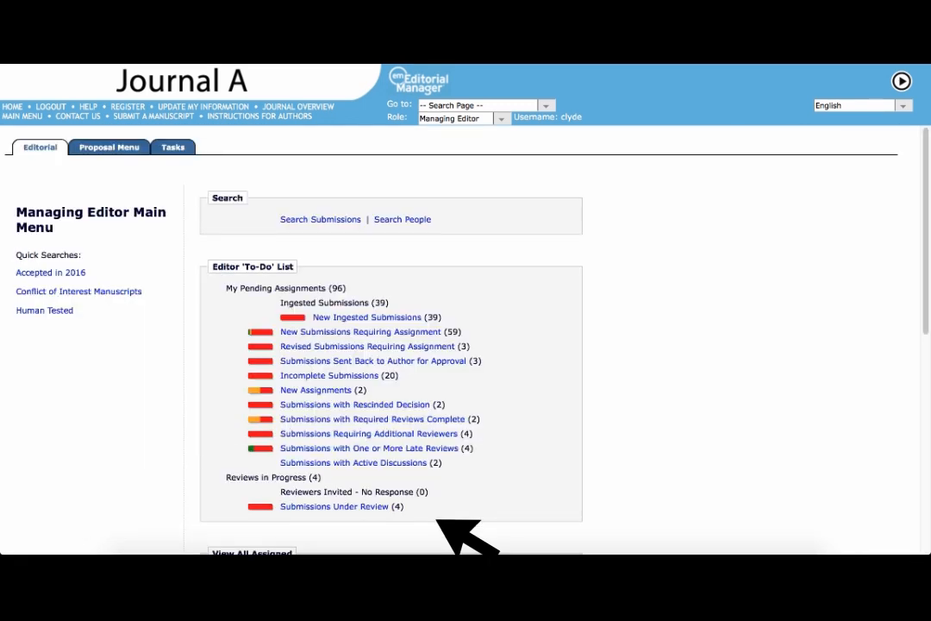
Step: Open the list of all submissions in Task Manager from the Managing Editor's task overview
left_click(173, 147)
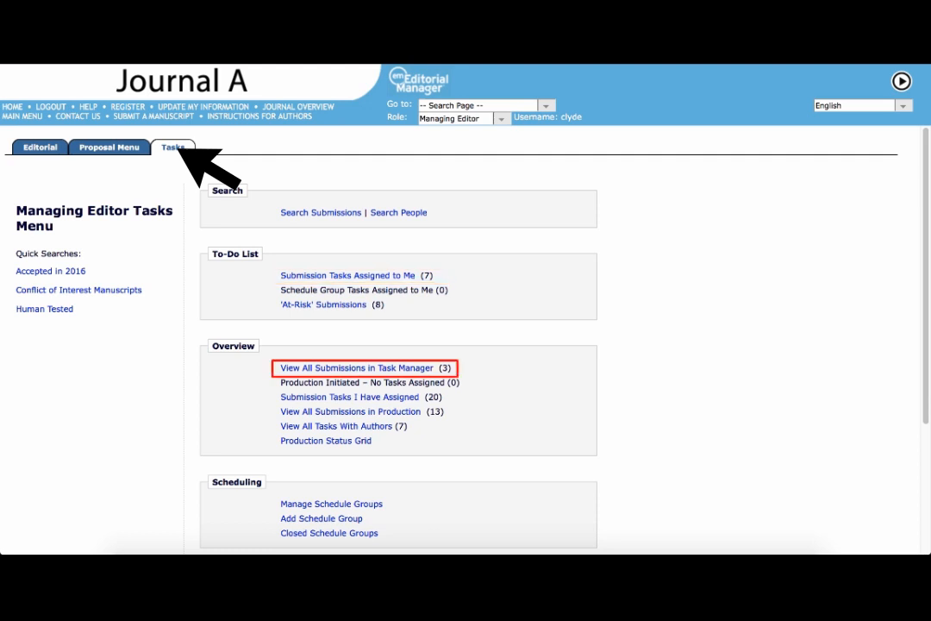
left_click(431, 369)
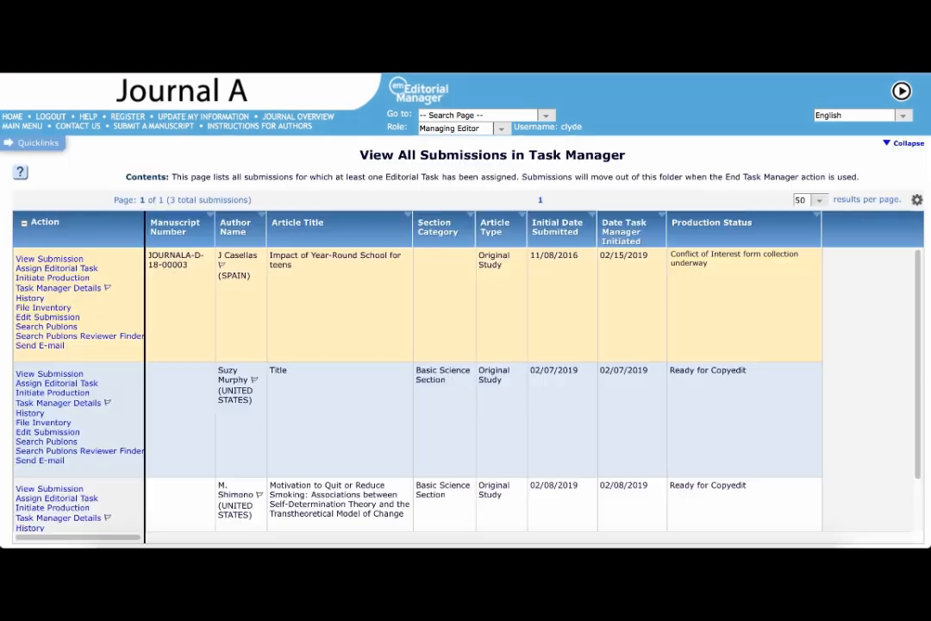